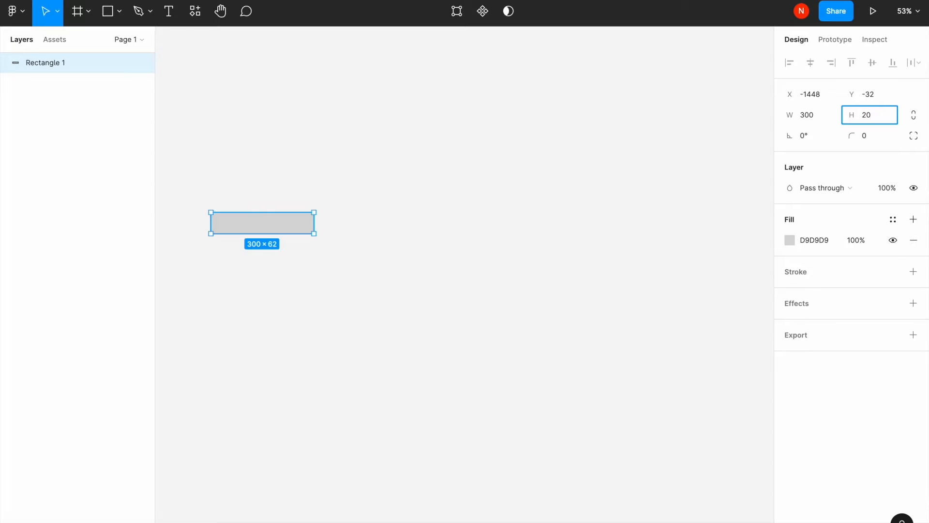
- Set the rectangle's fill colour to white FFFFFF
click(204, 209)
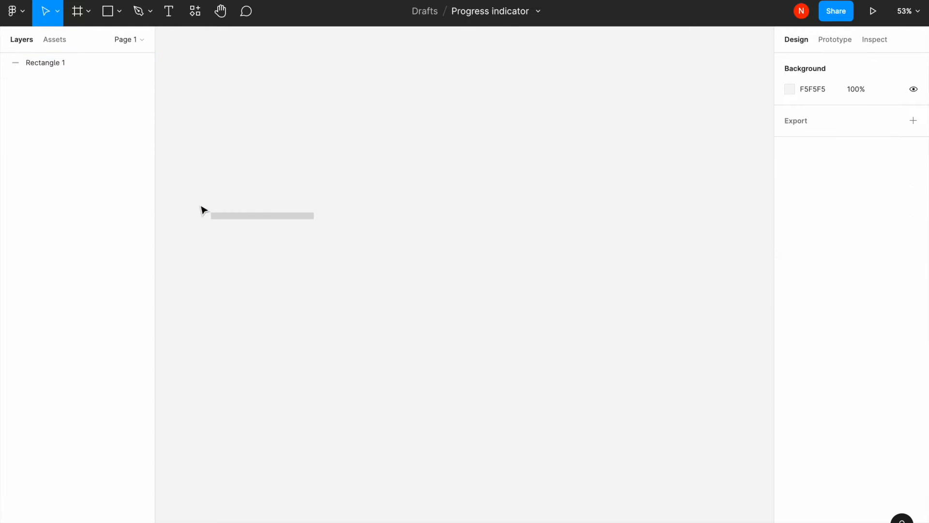
scroll(205, 201, left, 2)
scroll(318, 237, up, 5)
scroll(322, 242, up, 2)
scroll(376, 251, right, 3)
click(376, 254)
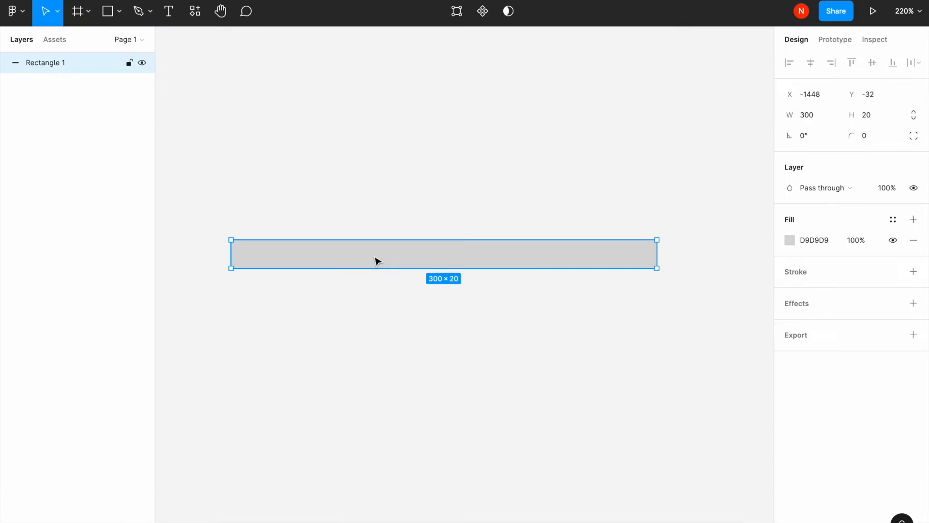
click(789, 240)
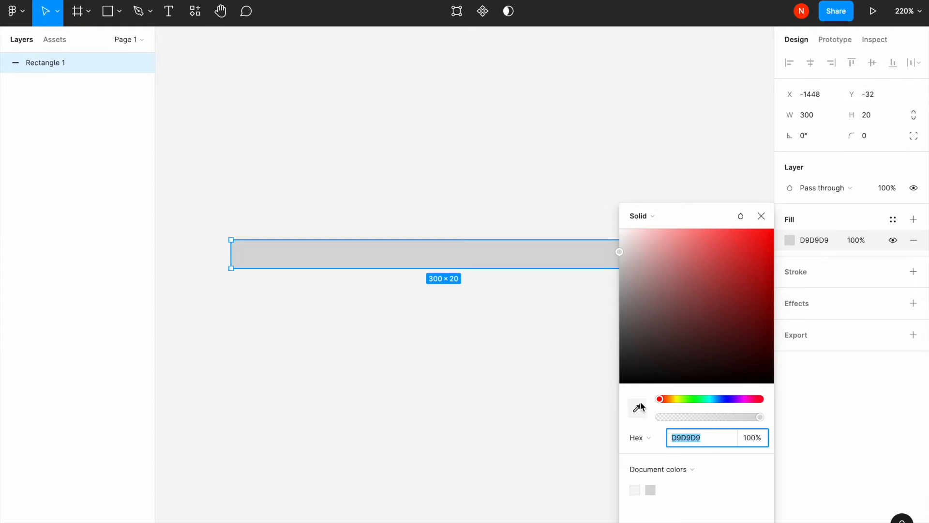
drag(652, 290, 597, 205)
click(526, 187)
- Duplicate the rectangle and resize the copy to about 292 × 13 inside the original
click(423, 249)
key(ctrl+d)
mouse_move(423, 255)
mouse_down()
mouse_move(443, 264)
mouse_move(427, 259)
mouse_up()
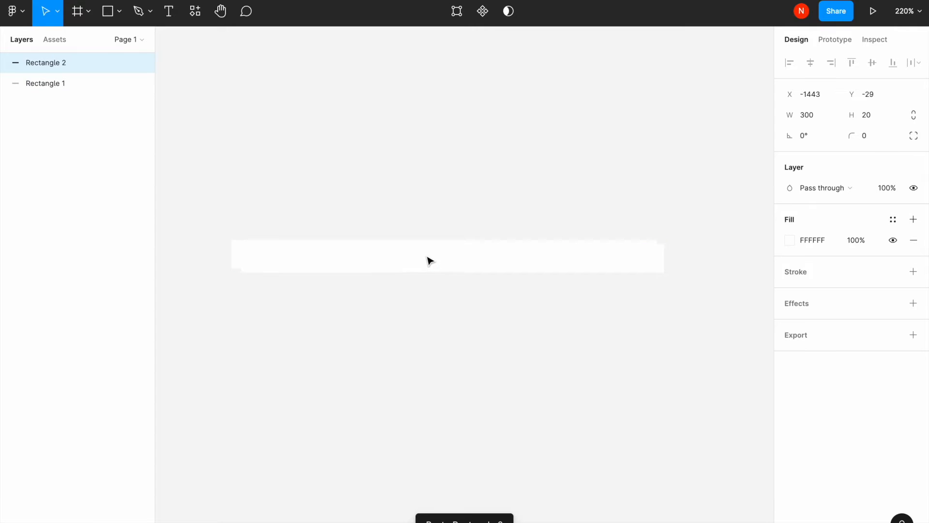
drag(662, 267, 651, 244)
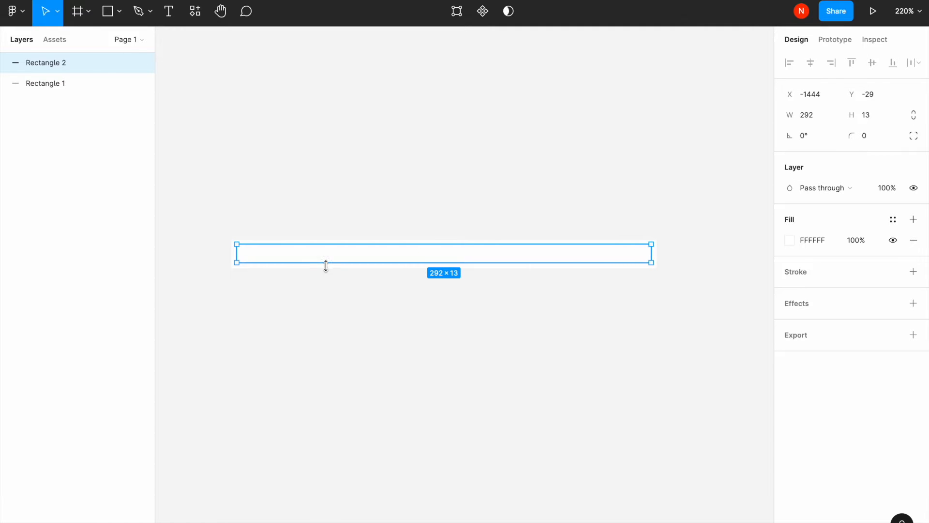
- Set the duplicate rectangle's fill colour to 5F9DF3
click(790, 240)
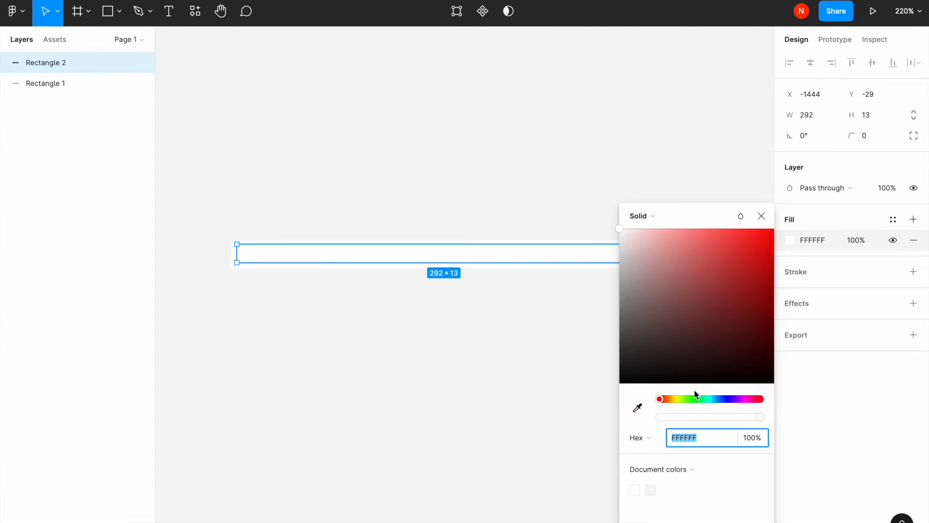
text(5F9DF3)
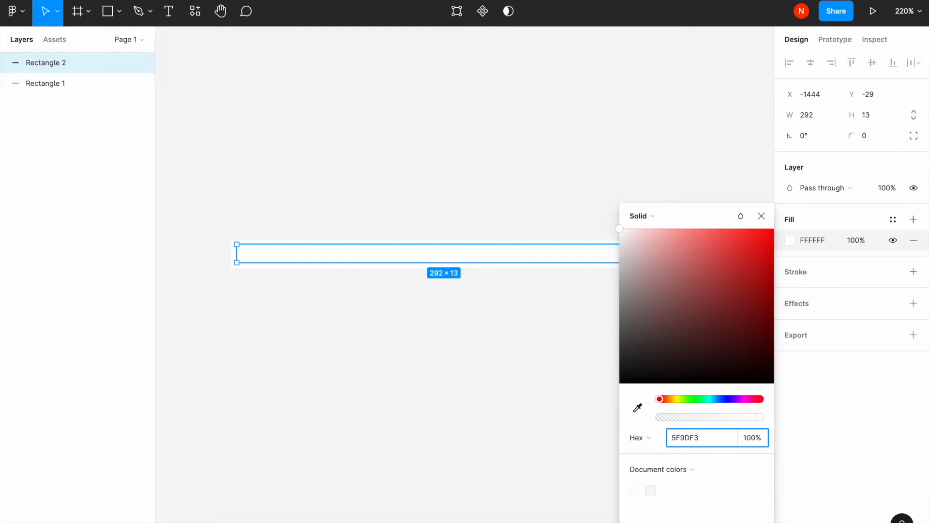
key(Return)
click(284, 322)
- Select both rectangles and wrap them in an auto layout frame
drag(286, 253, 284, 255)
shift+click(353, 242)
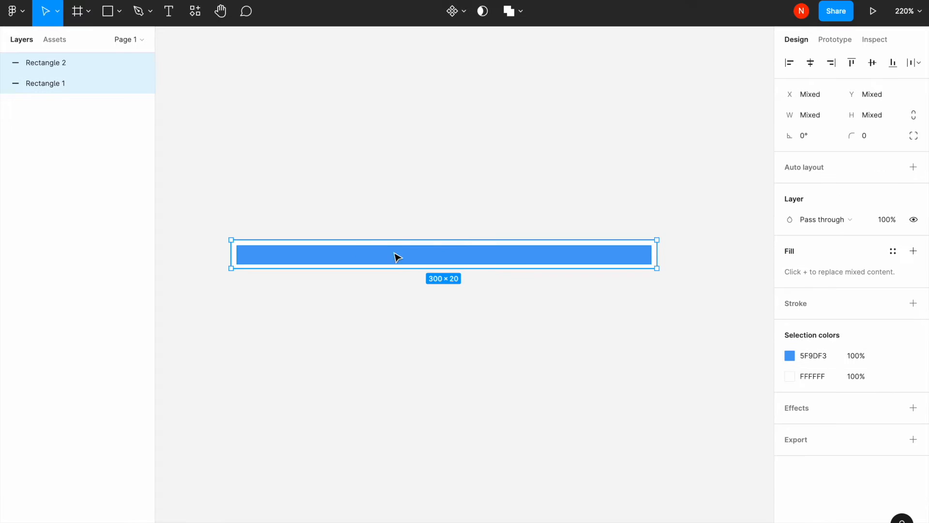
right_click(428, 258)
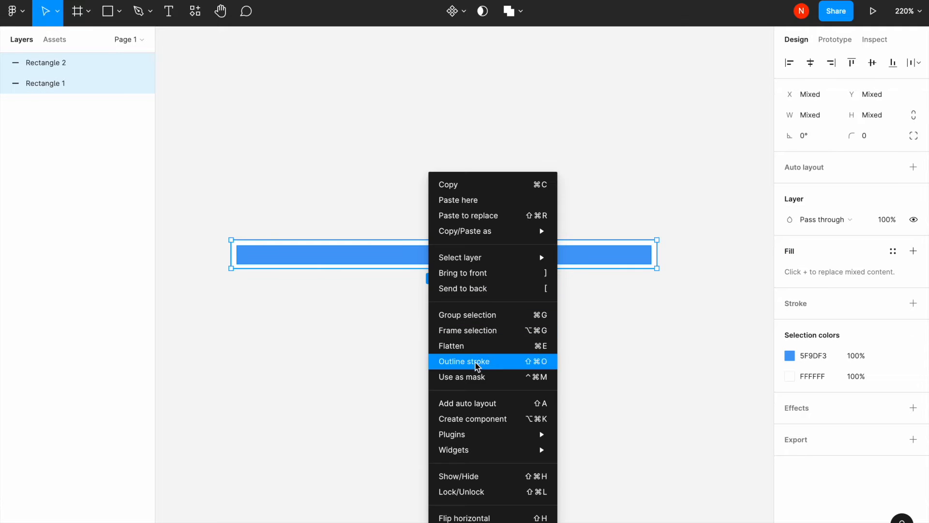
click(485, 405)
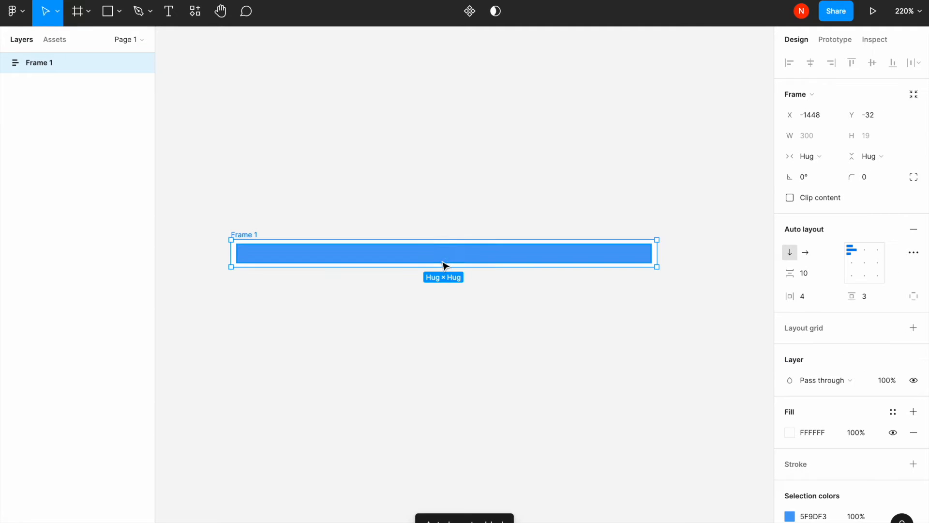
- Rename the frame to Progress indicator
double_click(250, 234)
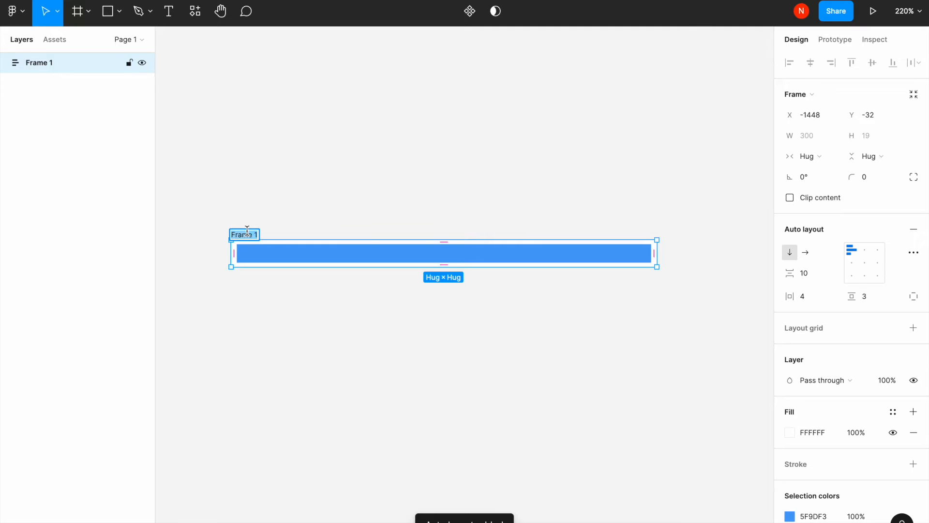
text(Progress indi)
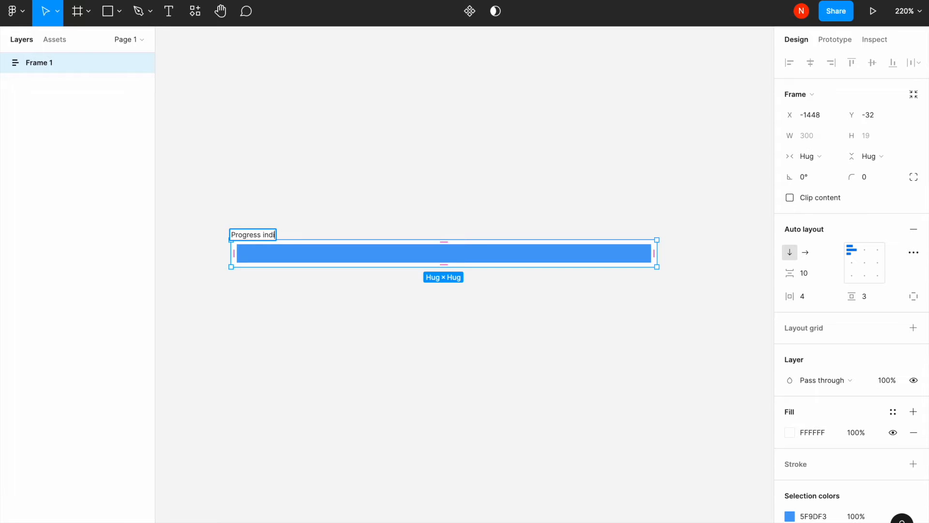
text(cator)
key(Return)
- Set the blue bar's width and height to fill its container
click(323, 261)
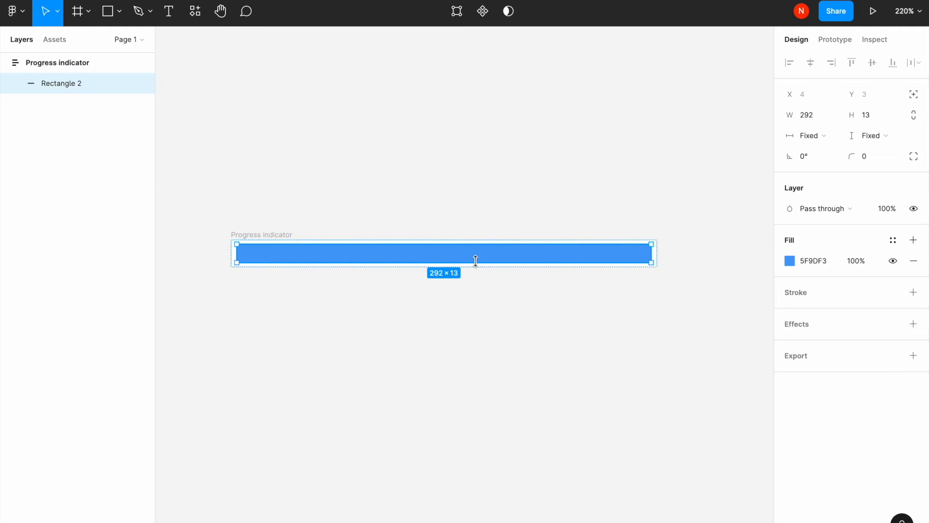
click(831, 137)
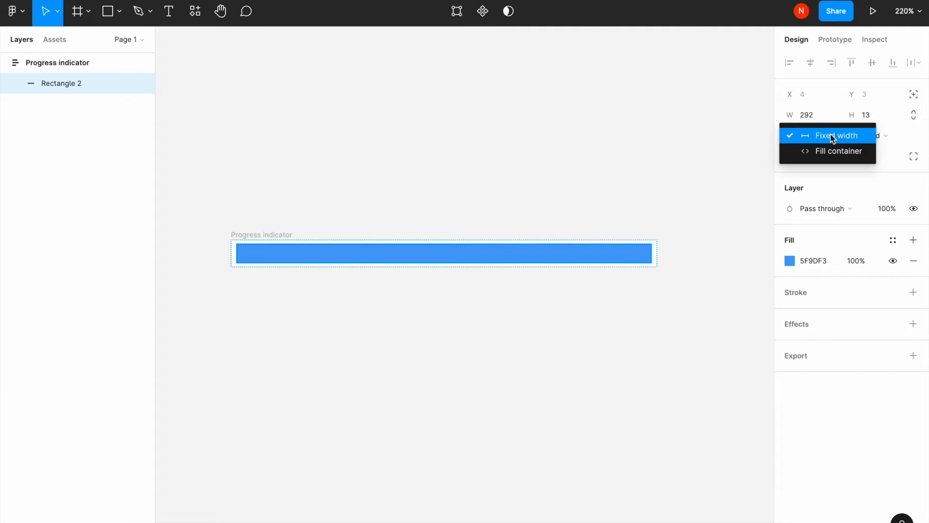
click(823, 150)
click(869, 135)
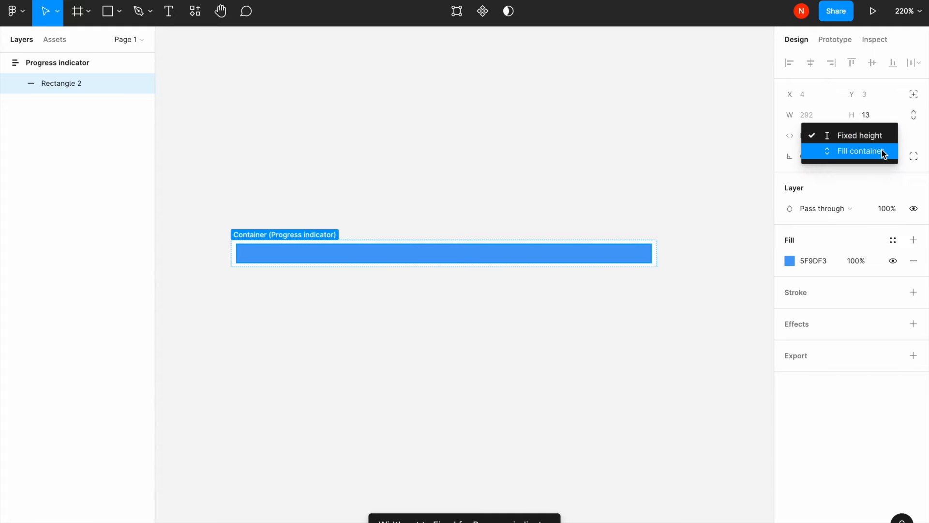
click(882, 150)
- Set the Progress indicator frame's corner radius to 20
click(672, 270)
click(657, 250)
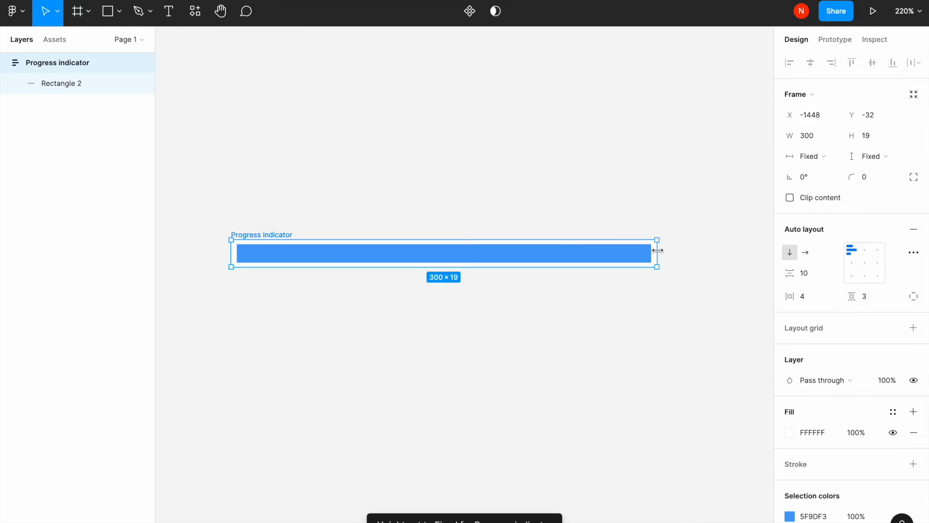
click(871, 176)
text(20)
key(Return)
- Set the blue bar's corner radius to 20
click(554, 257)
text(20)
key(Return)
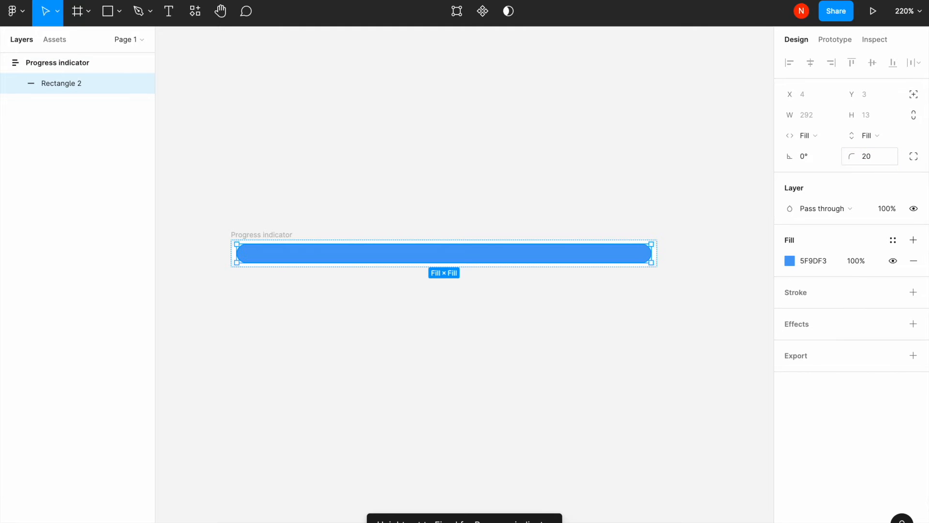
- Set the frame's horizontal and vertical padding to 2
click(619, 315)
click(605, 256)
click(289, 238)
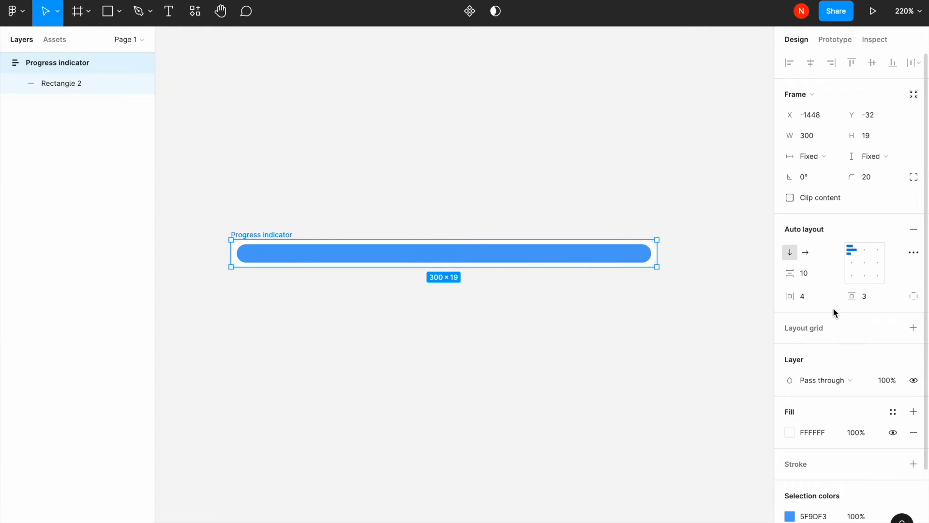
click(870, 296)
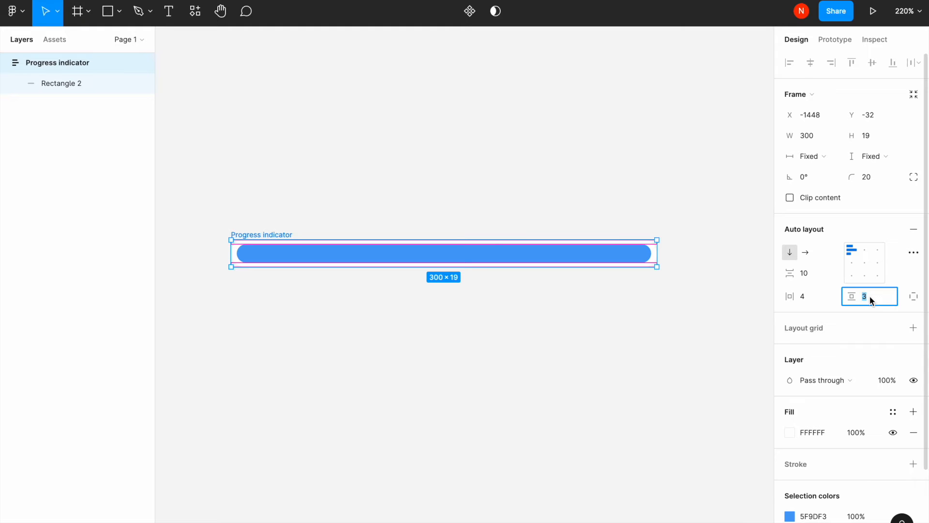
key(Return)
click(801, 295)
text(2)
key(Return)
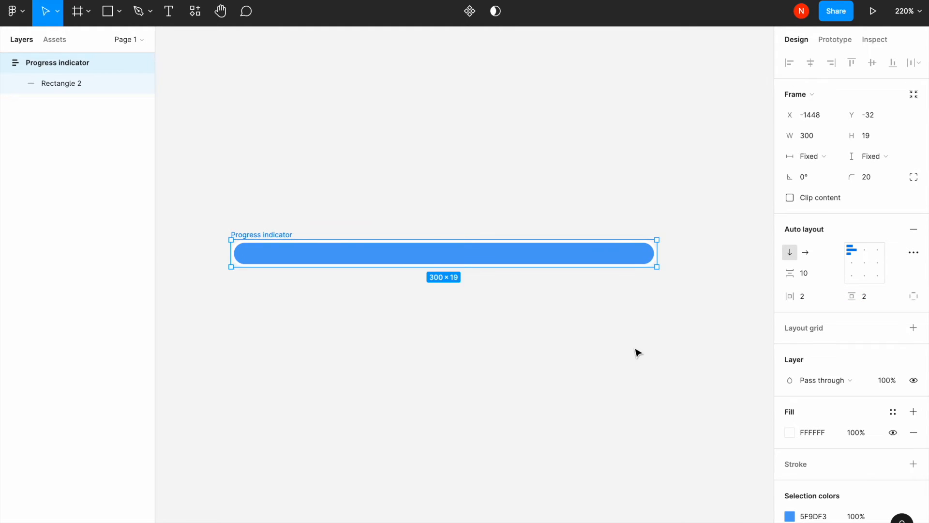
- Turn the Progress indicator frame into a component
click(514, 323)
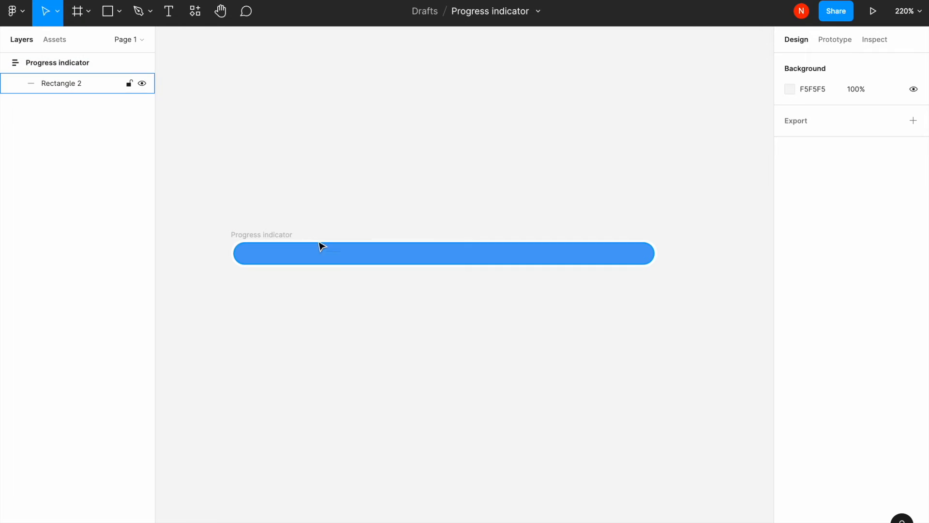
click(282, 236)
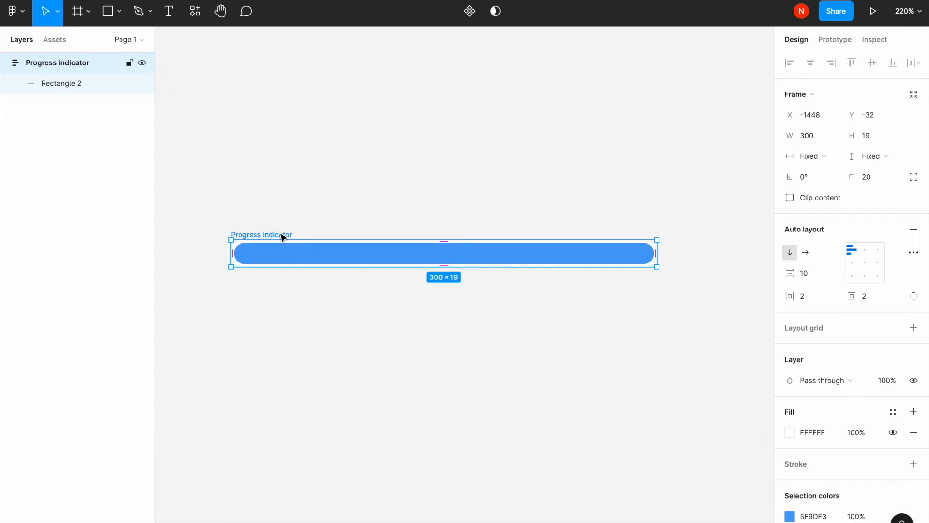
right_click(282, 235)
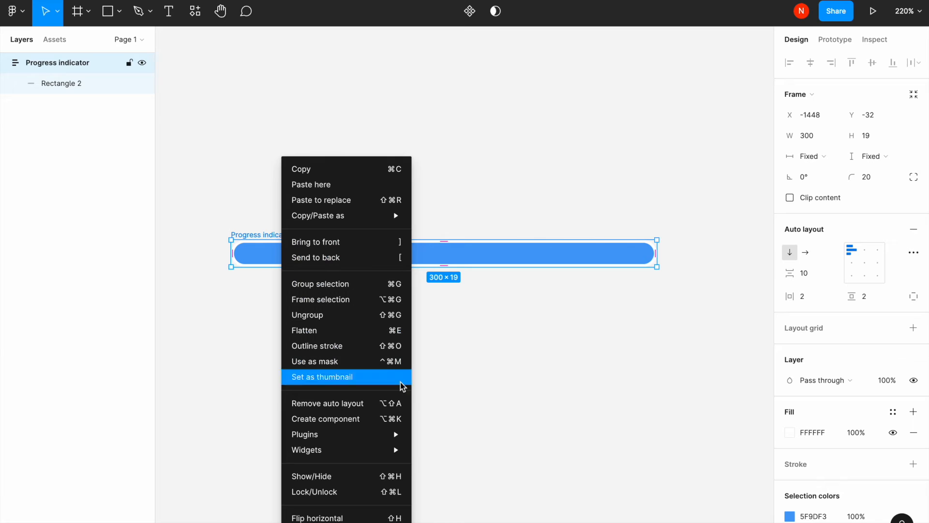
click(490, 341)
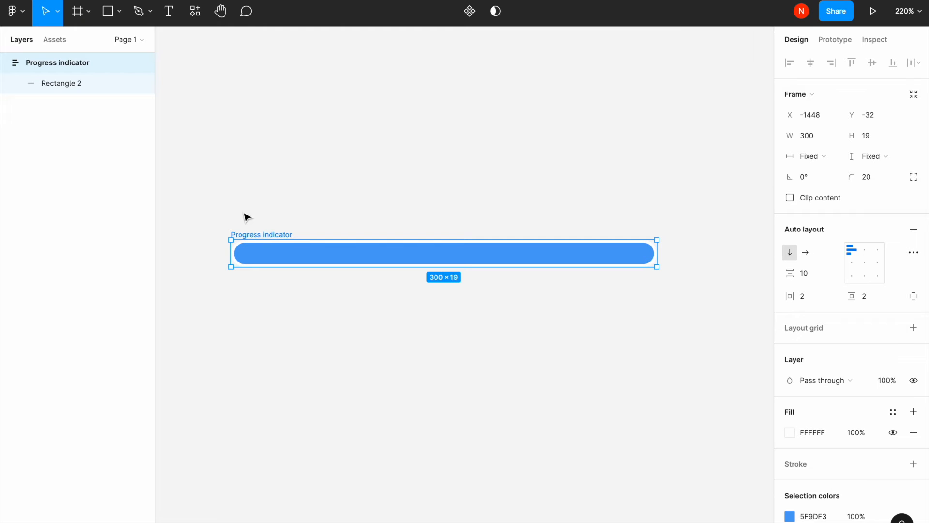
click(472, 15)
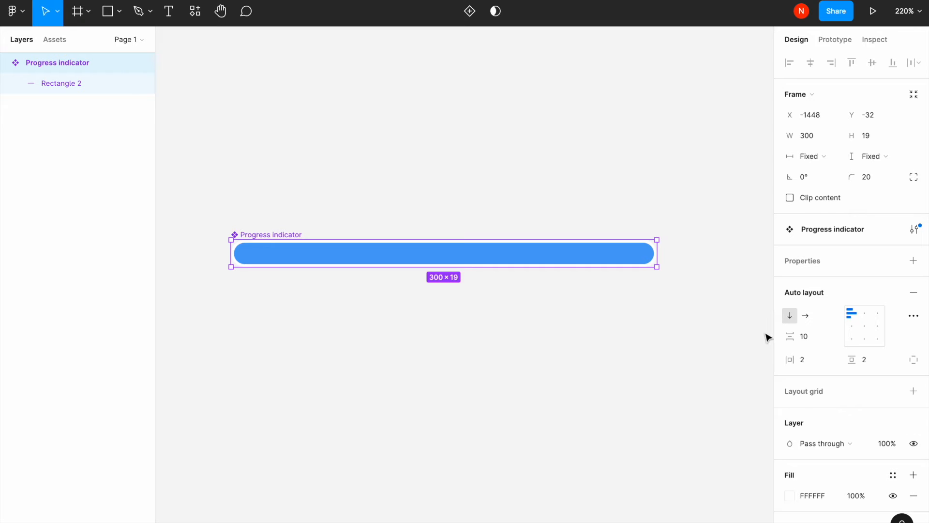
- Add a variant property and create a second variant named Full
click(913, 262)
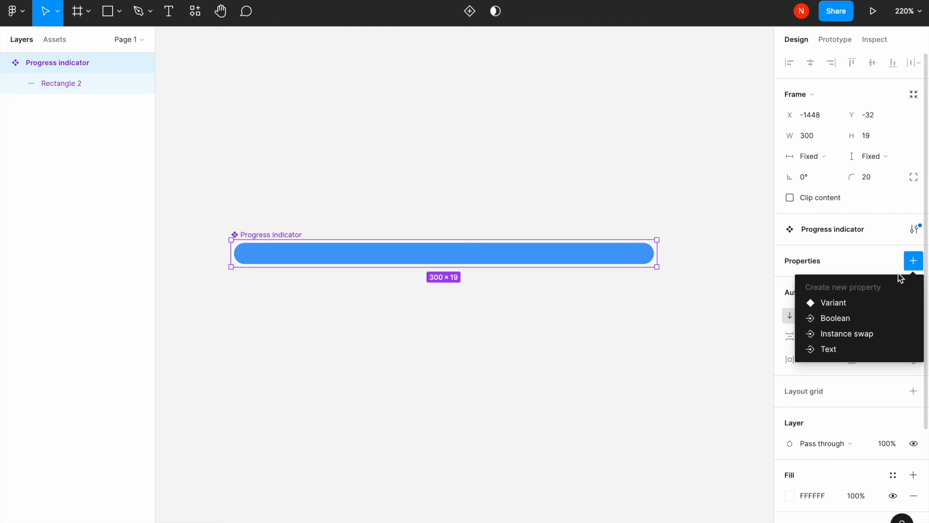
click(860, 302)
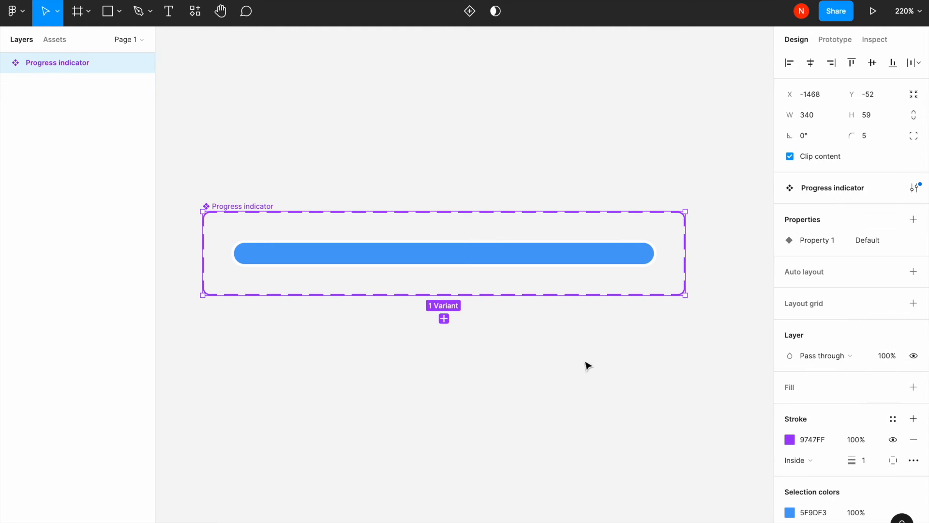
click(444, 318)
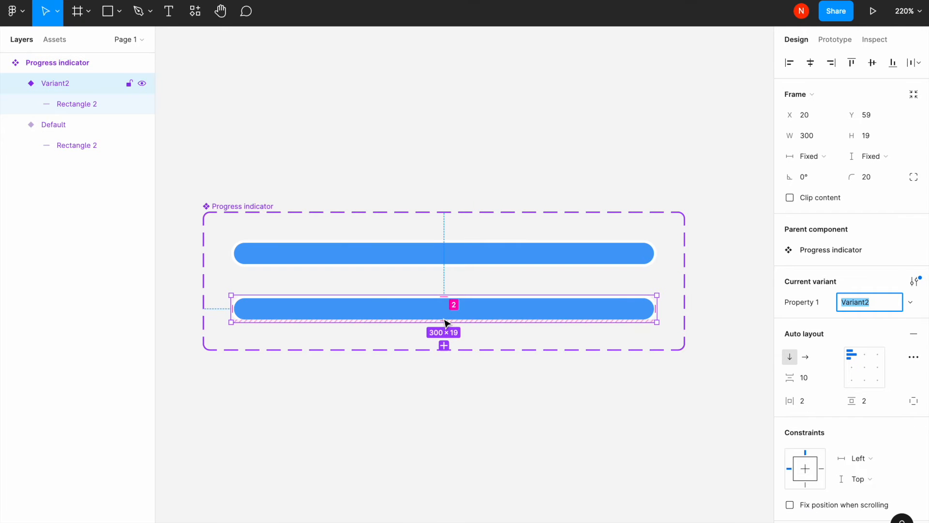
text(Full)
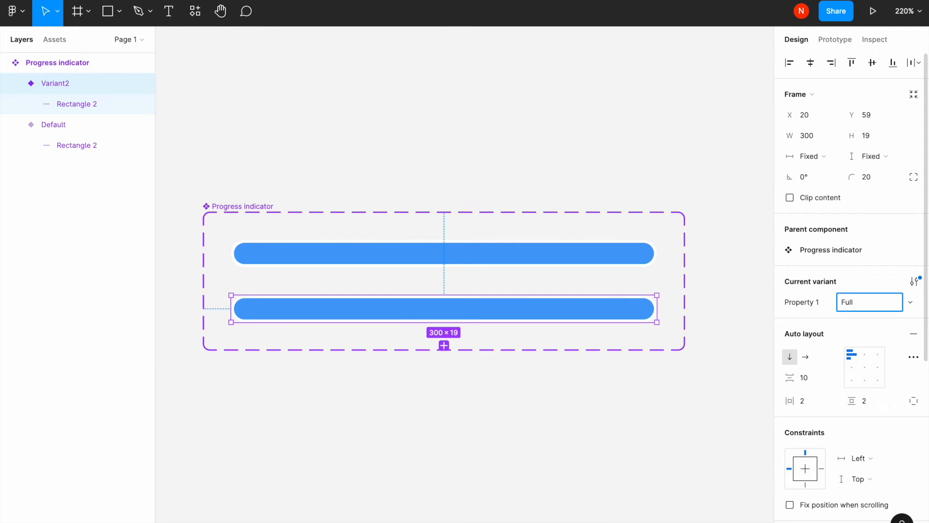
key(Return)
- Set the Default variant's right padding to 250 using individual padding values
click(616, 263)
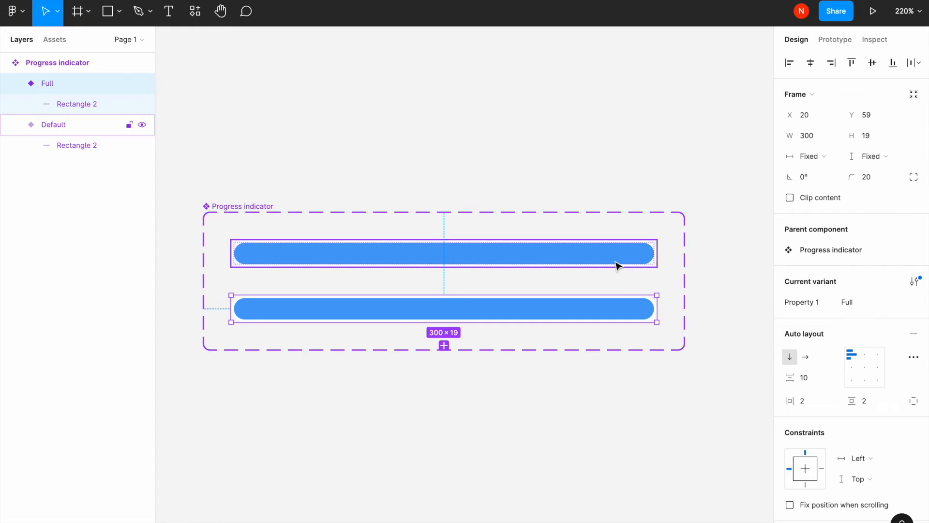
double_click(647, 260)
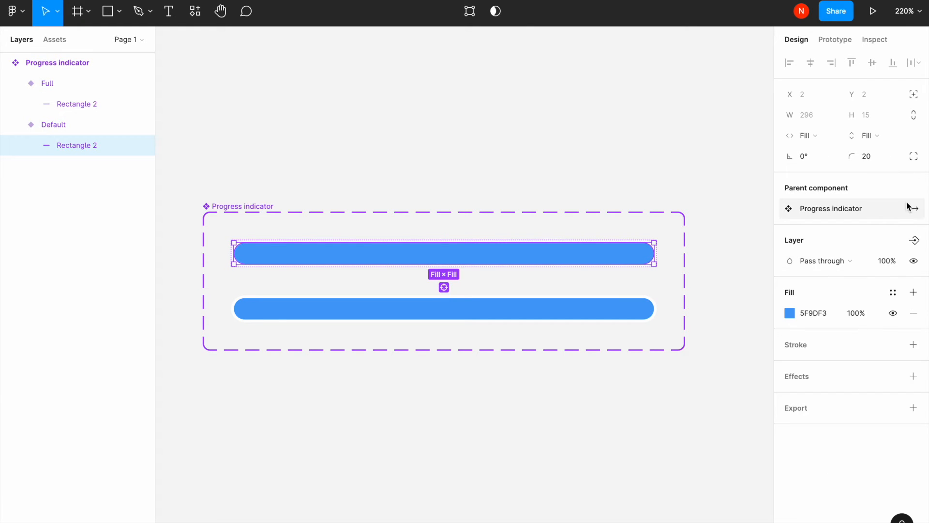
click(652, 205)
click(637, 253)
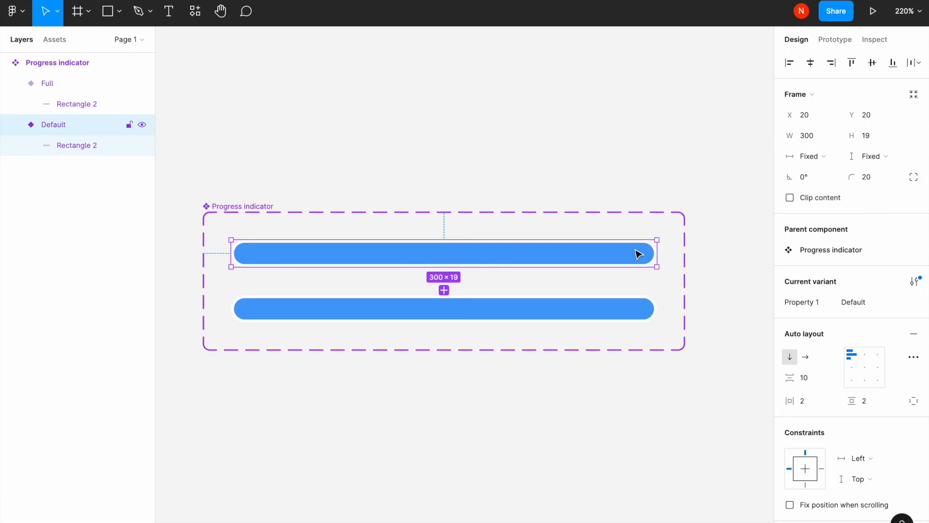
click(913, 401)
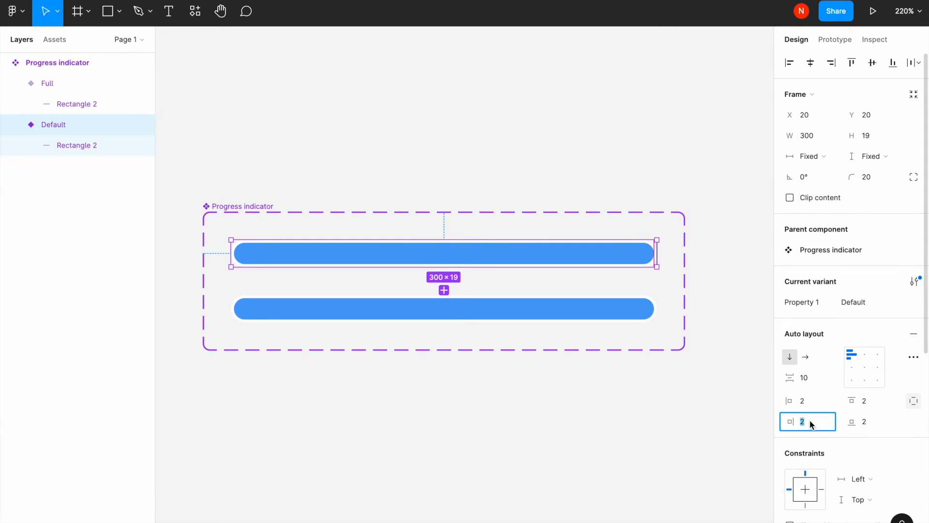
text(250)
key(Return)
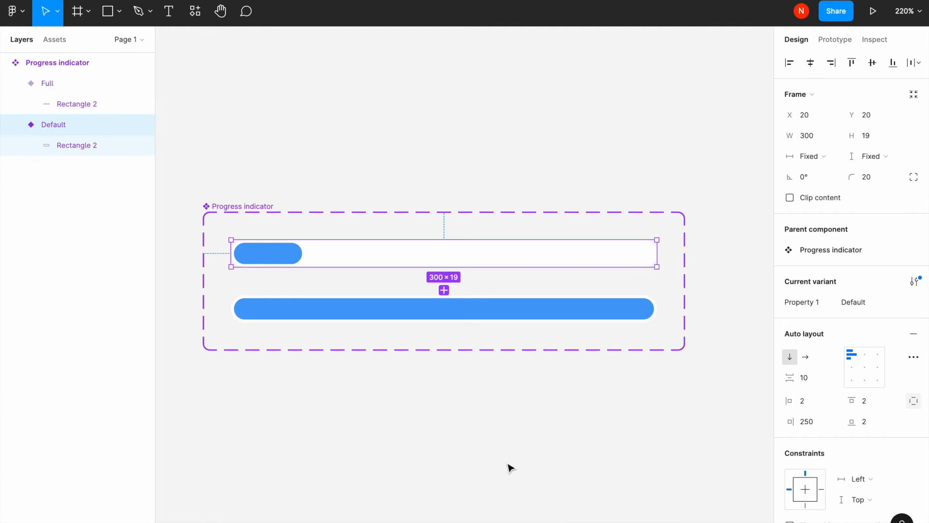
click(510, 467)
click(415, 253)
click(418, 306)
click(411, 386)
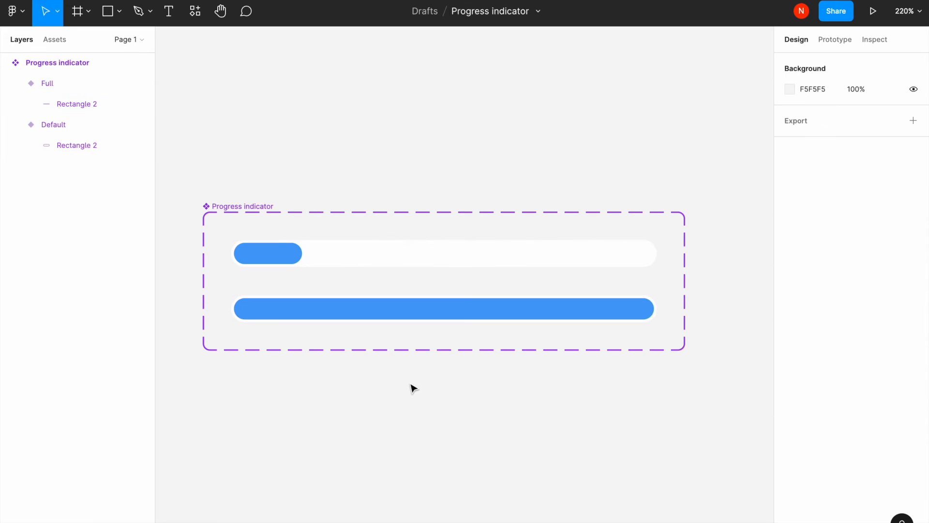
- Draw a rectangle about 417 × 170 beside the component and fill it with F5F5F5
scroll(411, 386, down, 5)
scroll(413, 387, right, 4)
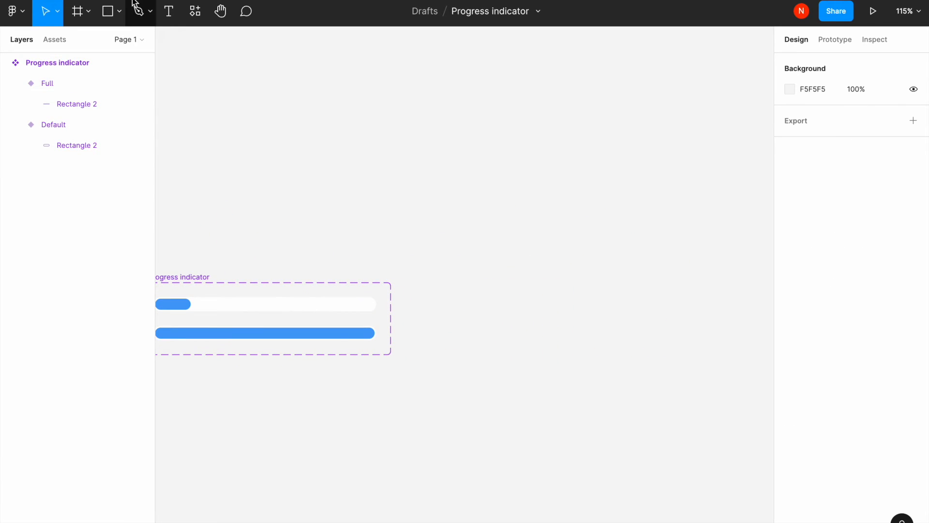
click(116, 17)
click(119, 42)
mouse_move(450, 229)
mouse_down()
mouse_move(696, 382)
mouse_move(759, 356)
mouse_up()
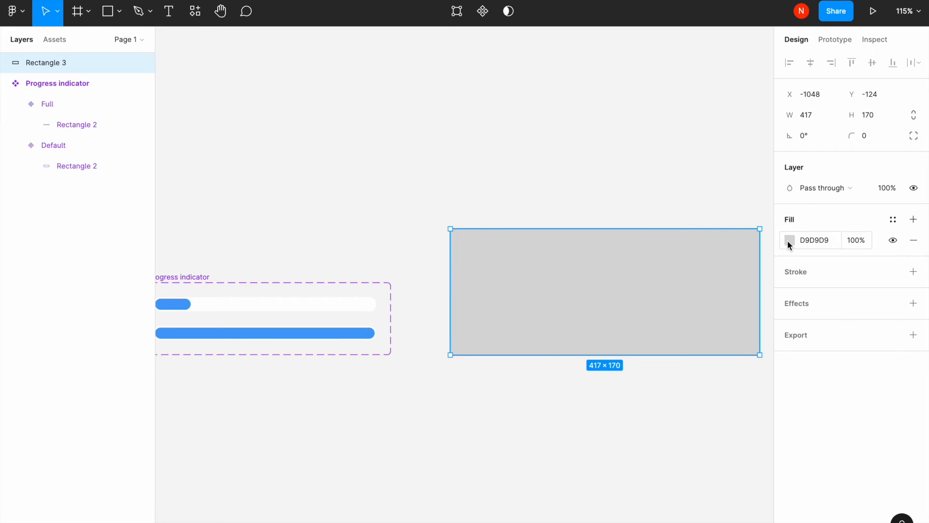
click(789, 240)
click(666, 490)
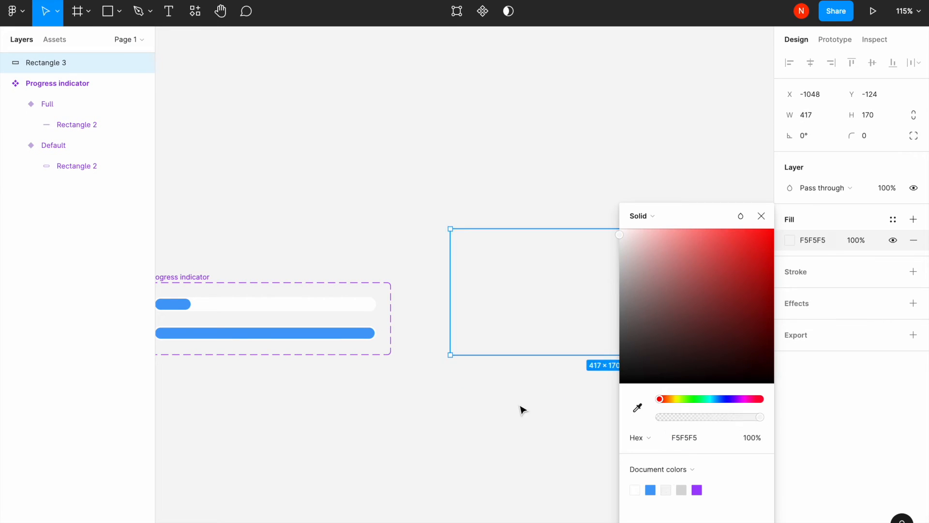
click(521, 408)
- Wrap the rectangle in a frame and name the frame Canvas
right_click(467, 236)
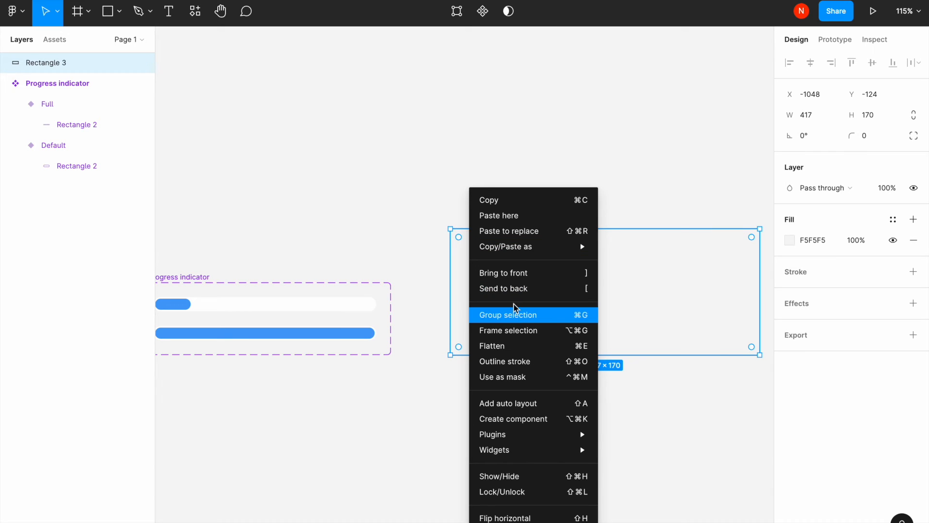
click(524, 333)
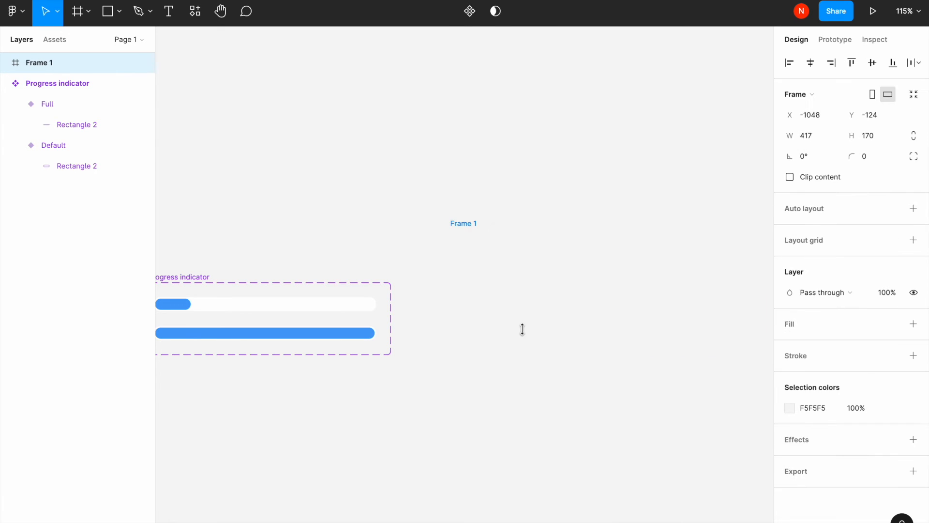
text(Canvas)
key(Return)
click(394, 234)
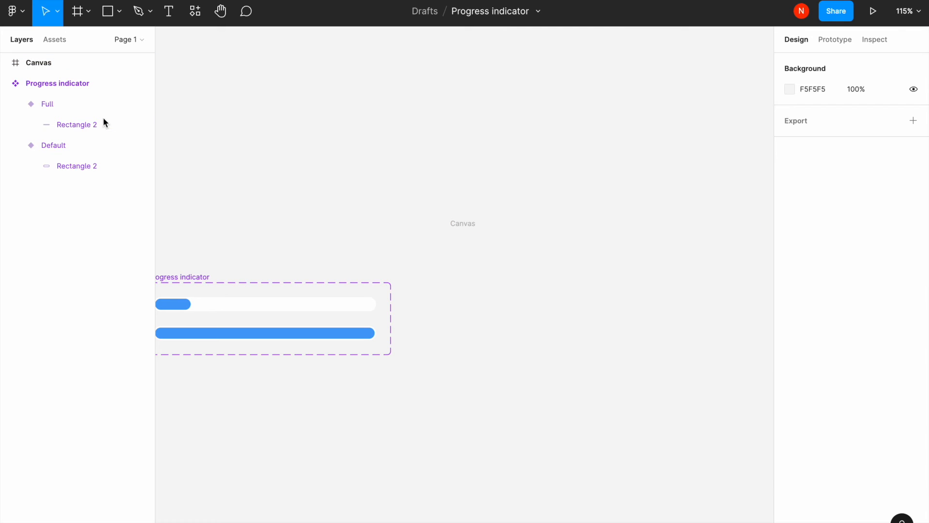
- Place an instance of the Progress indicator component in the middle of the Canvas frame
click(53, 40)
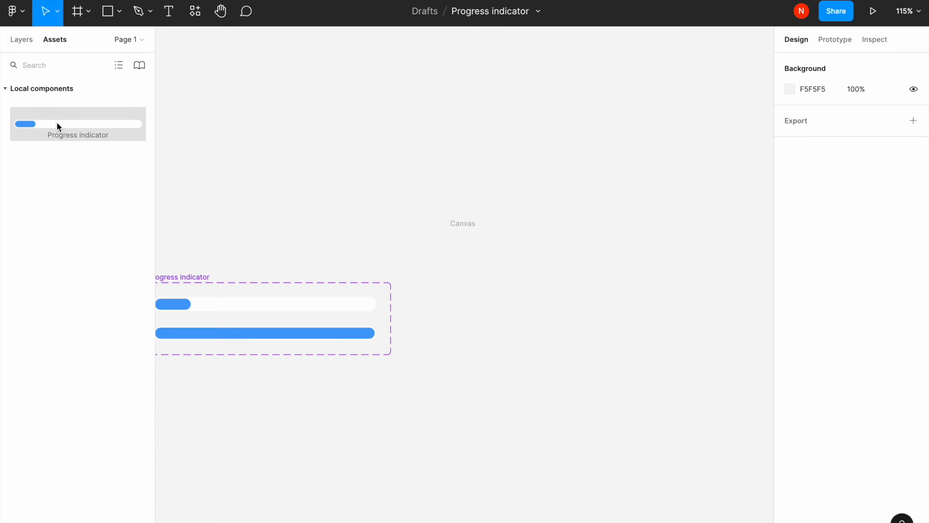
drag(57, 123, 580, 285)
scroll(579, 286, right, 3)
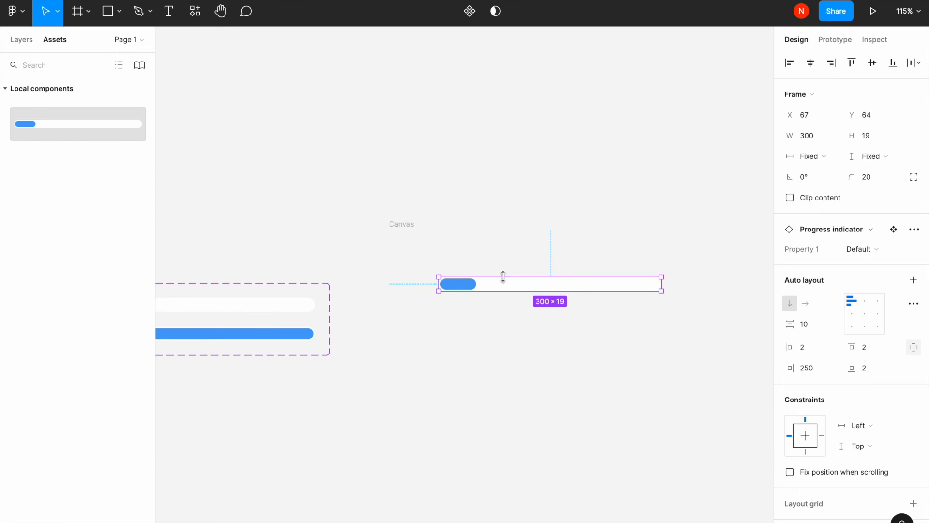
mouse_move(508, 286)
mouse_down()
mouse_move(518, 301)
mouse_move(502, 296)
mouse_up()
click(502, 260)
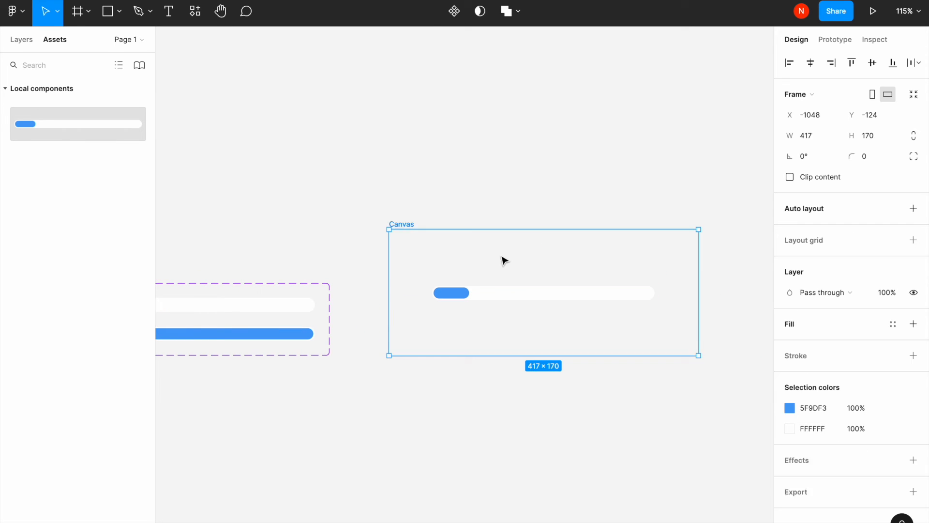
- Add a prototype connection from the Default variant to the Full variant
click(313, 274)
scroll(290, 276, left, 5)
click(246, 271)
scroll(245, 270, left, 3)
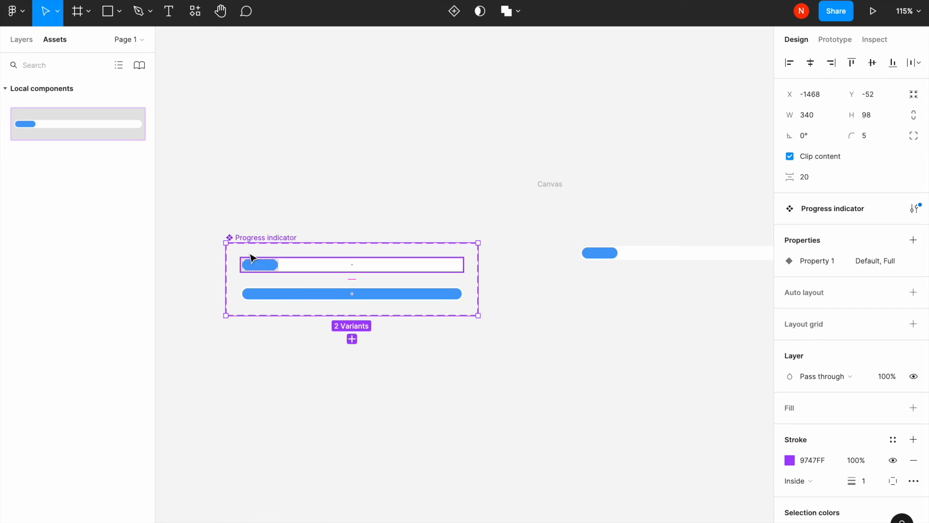
click(841, 42)
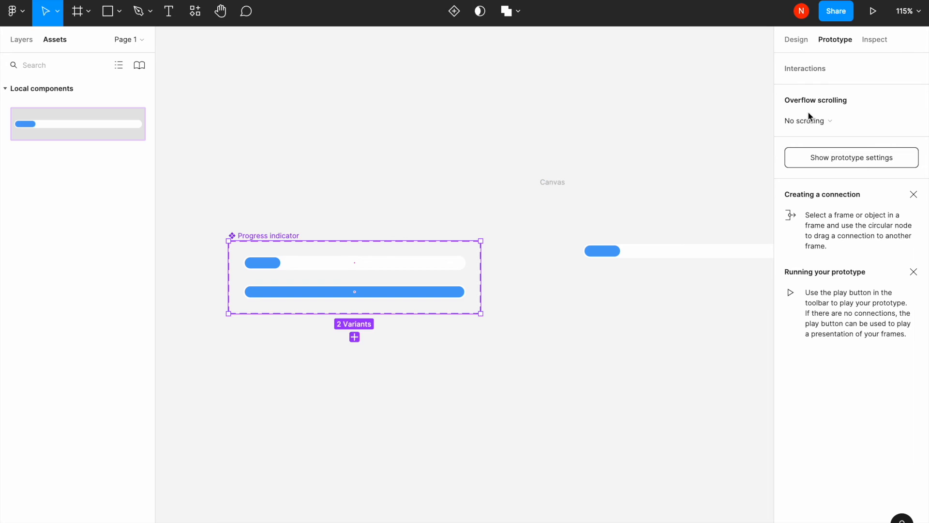
click(366, 259)
scroll(348, 266, up, 2)
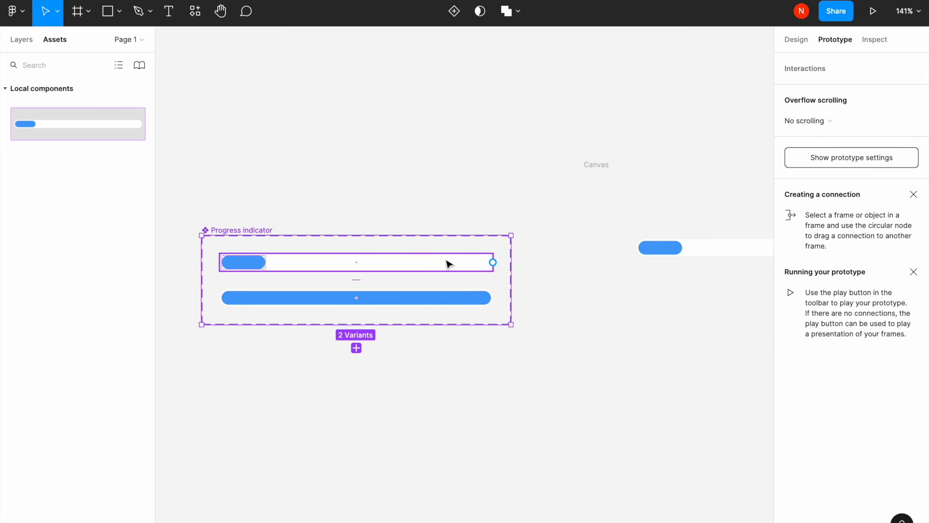
drag(506, 267, 492, 305)
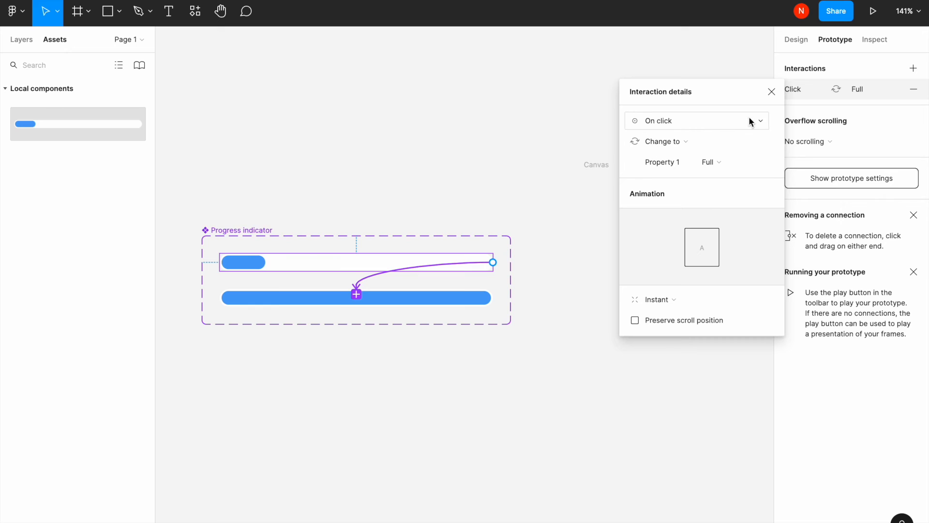
- Set the interaction trigger to After delay and the animation to Smart animate
click(763, 125)
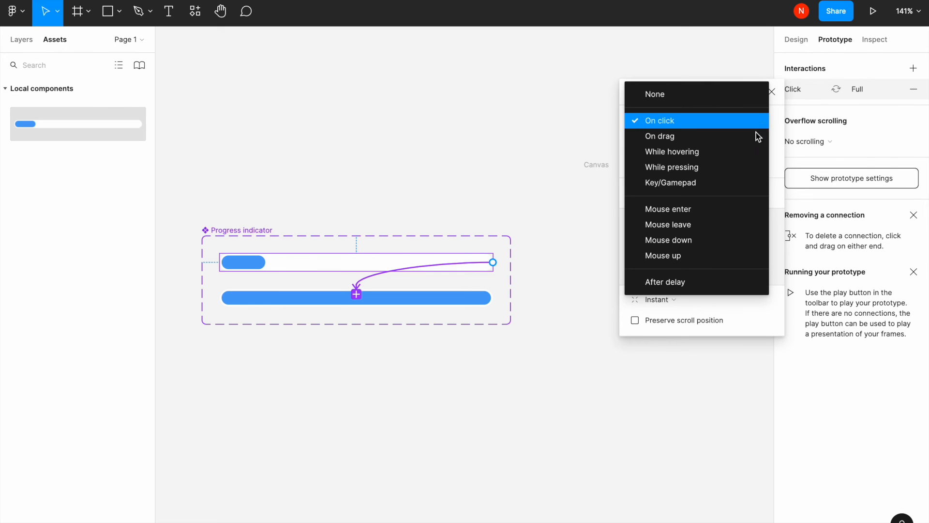
click(703, 282)
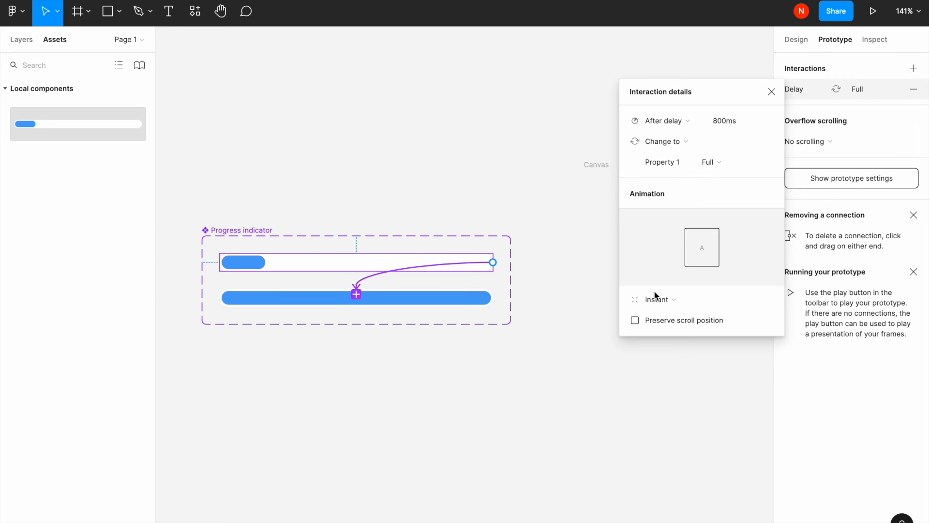
click(748, 302)
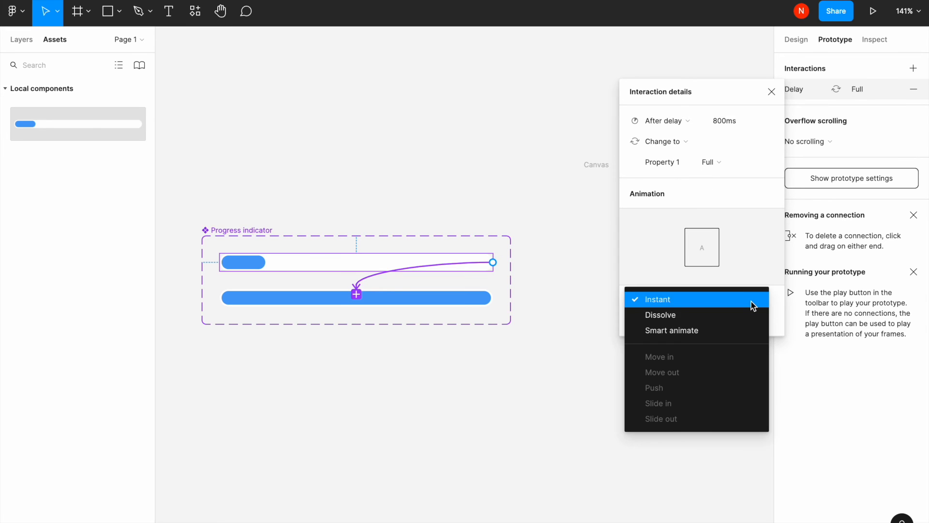
click(725, 326)
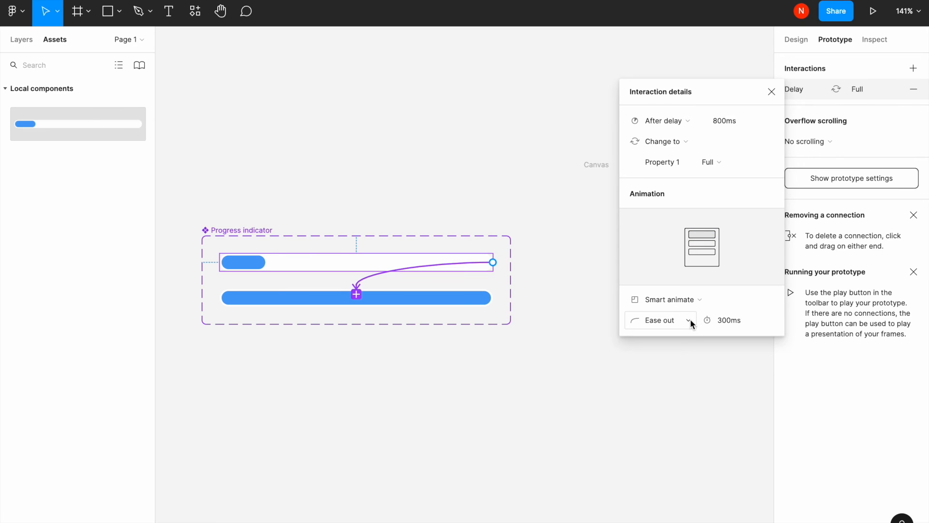
- Set the animation duration to 2500 ms with Ease out easing
click(689, 320)
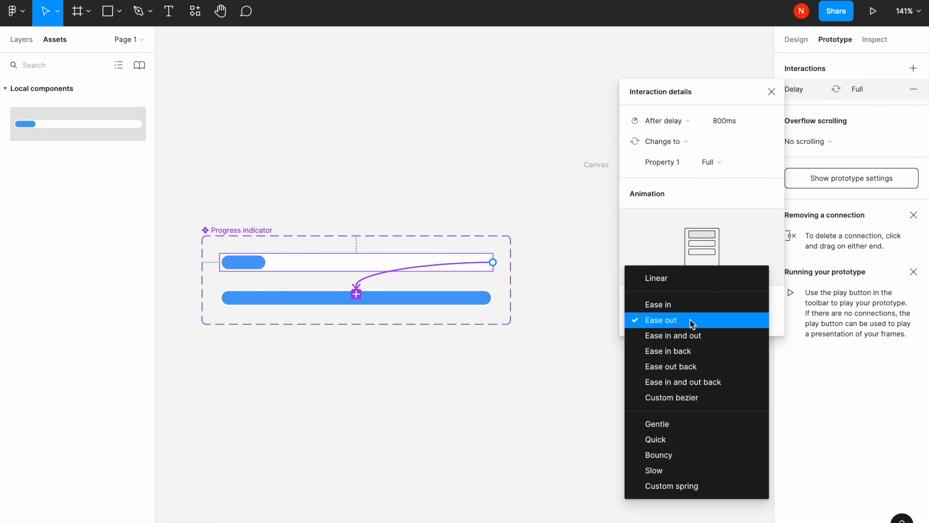
click(666, 253)
text(2500)
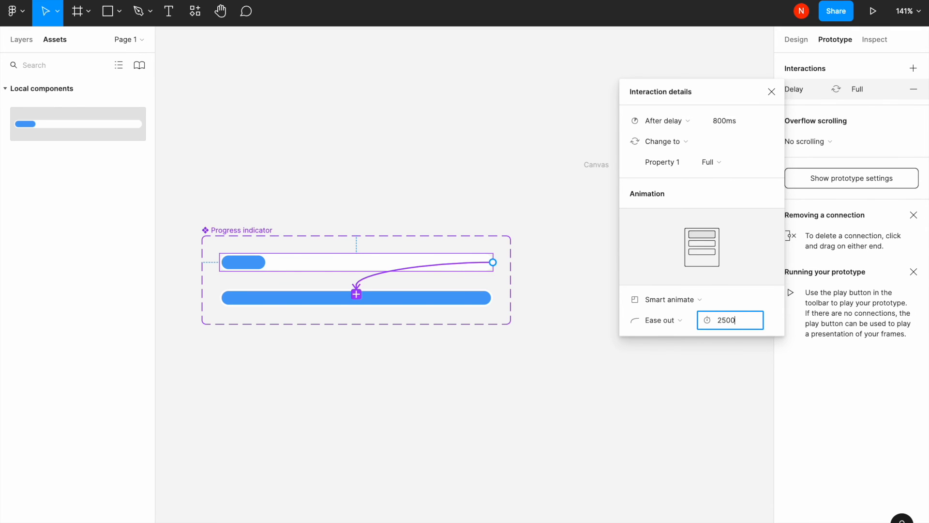
key(Return)
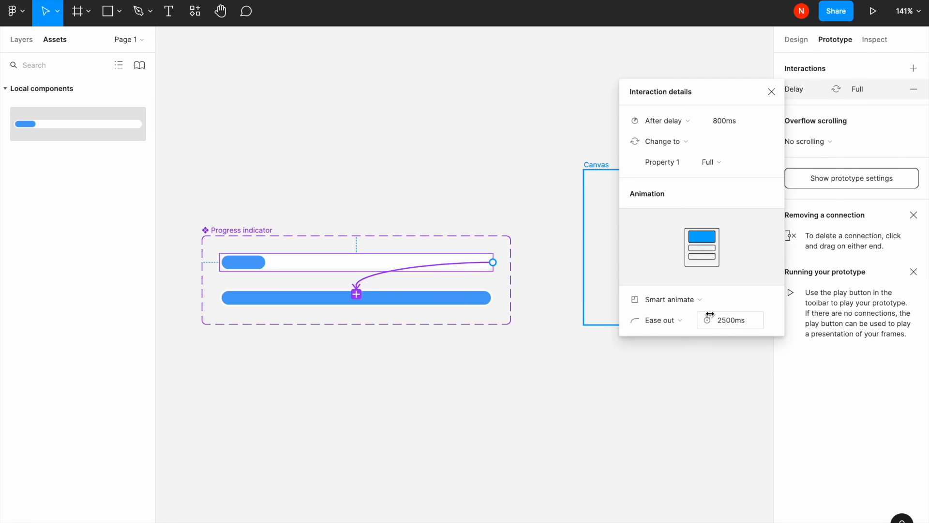
click(634, 368)
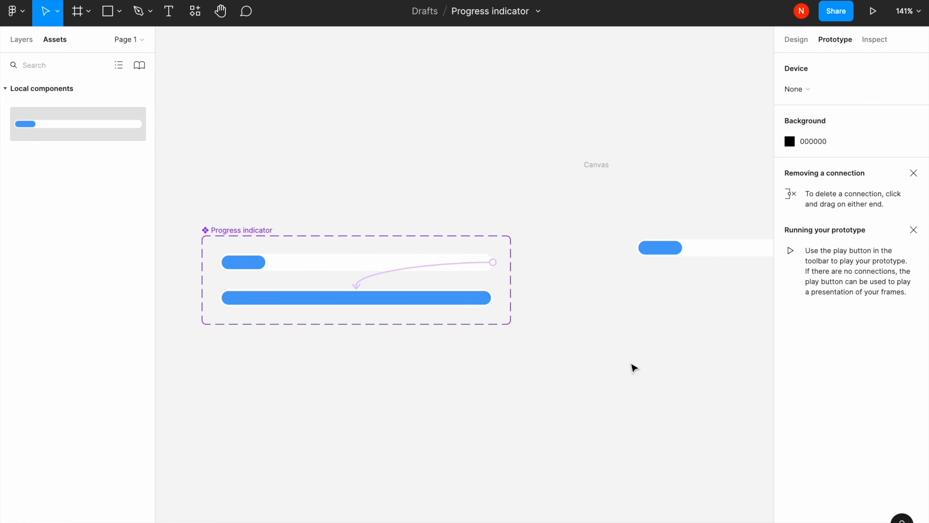
- Reopen the interaction details to review the connection's settings
click(356, 290)
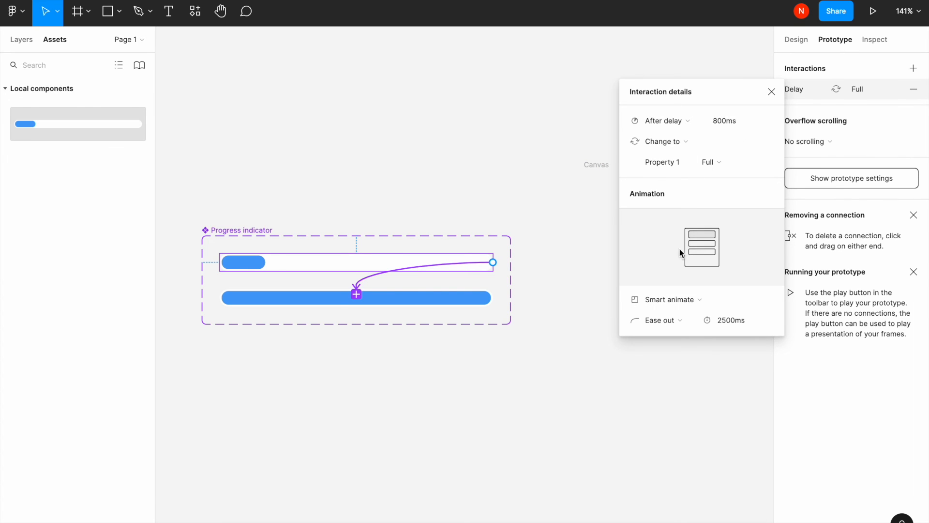
click(647, 373)
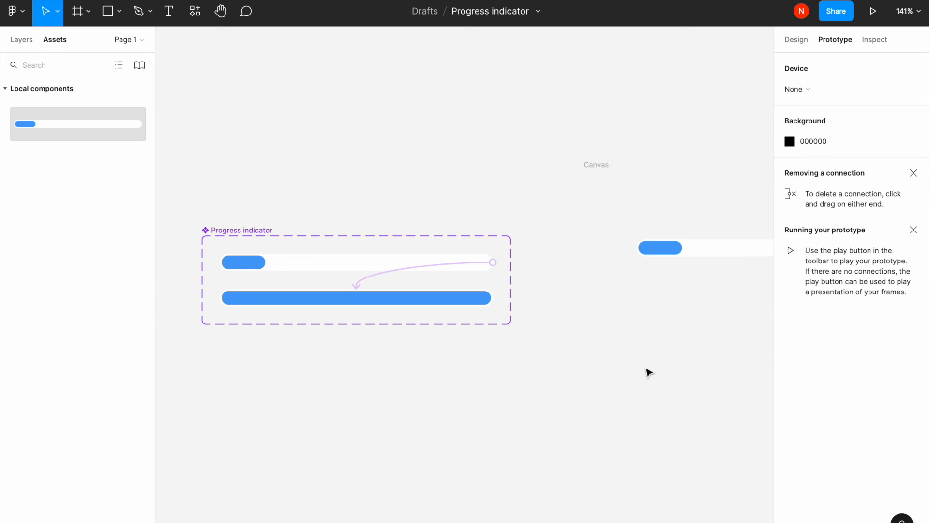
scroll(649, 372, right, 3)
scroll(356, 207, right, 3)
- Select the Canvas frame and start the prototype presentation
click(383, 170)
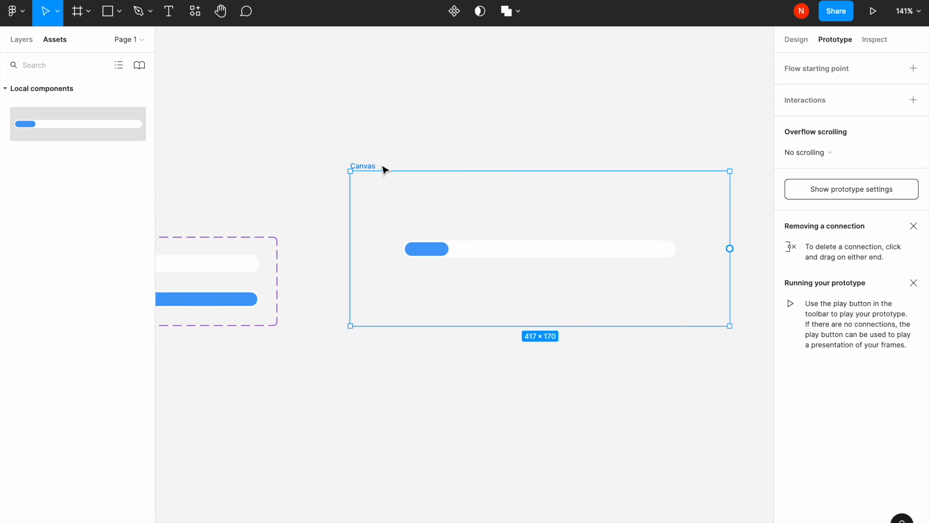
scroll(384, 169, right, 2)
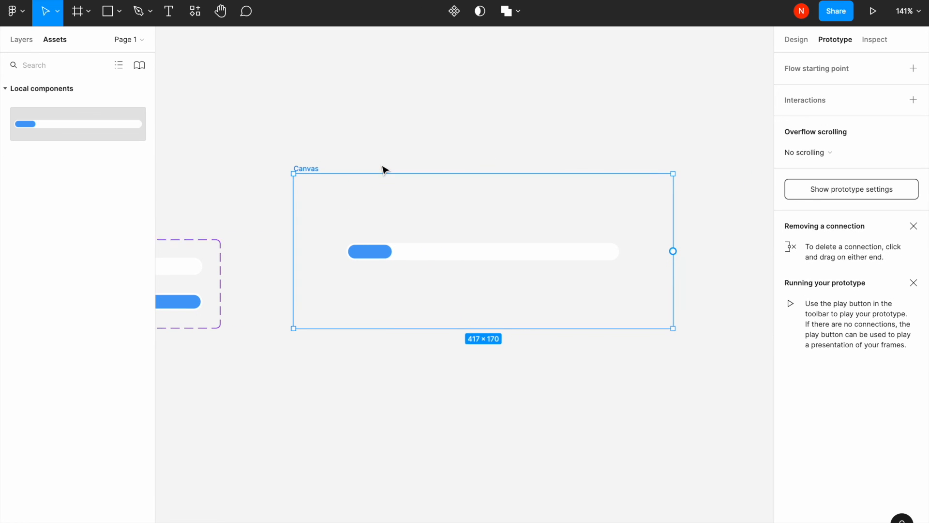
click(871, 17)
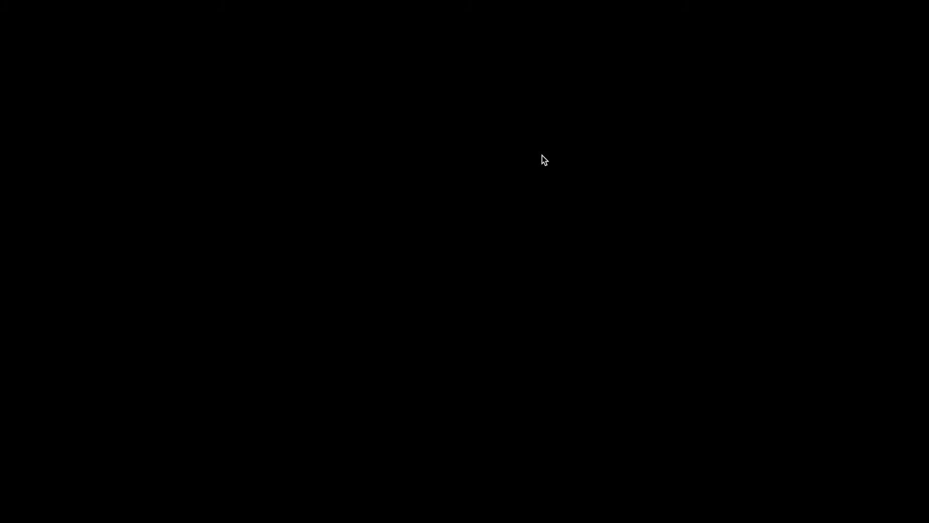